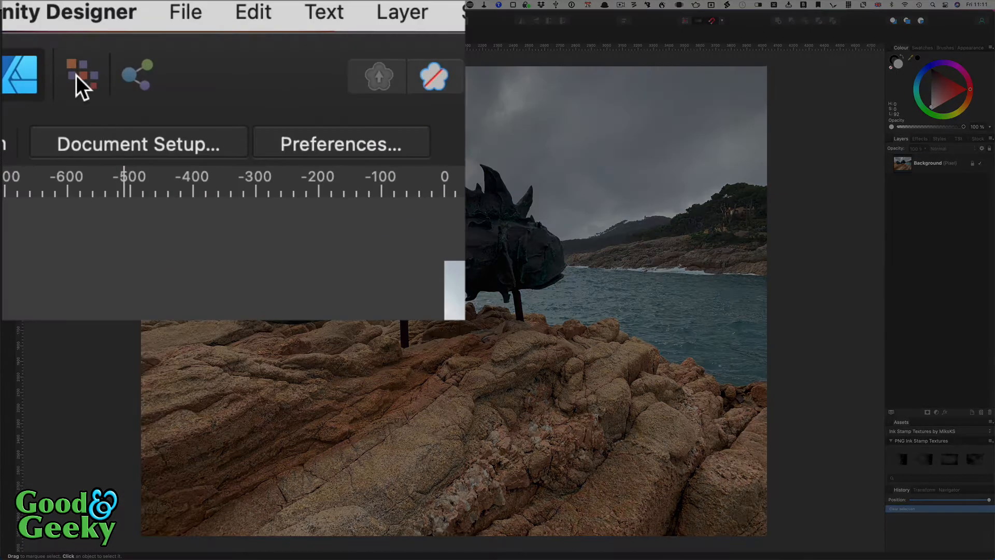
# Switch to pixel editing and brush an initial selection onto the fish sculpture's tail with the Selection Brush
pyautogui.click(76, 76)
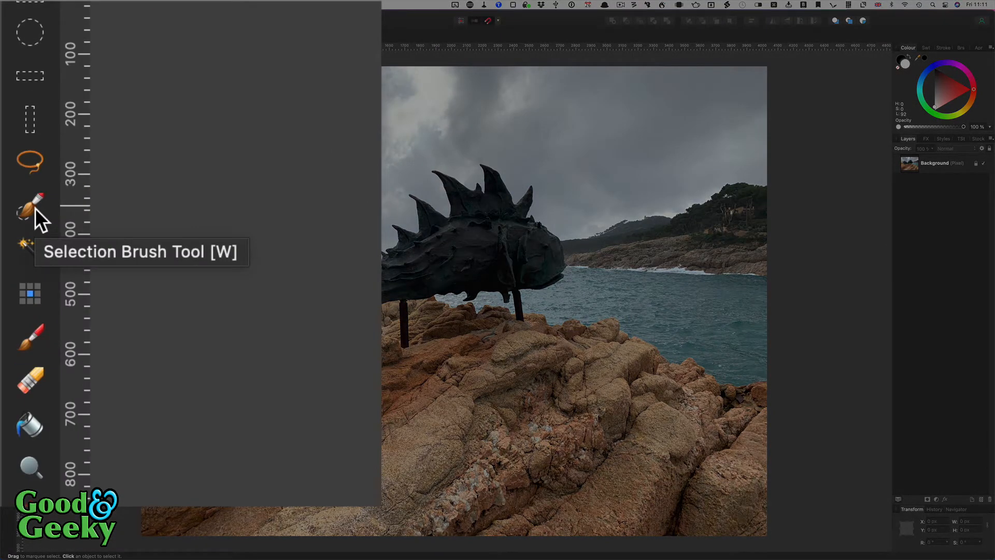
pyautogui.click(36, 208)
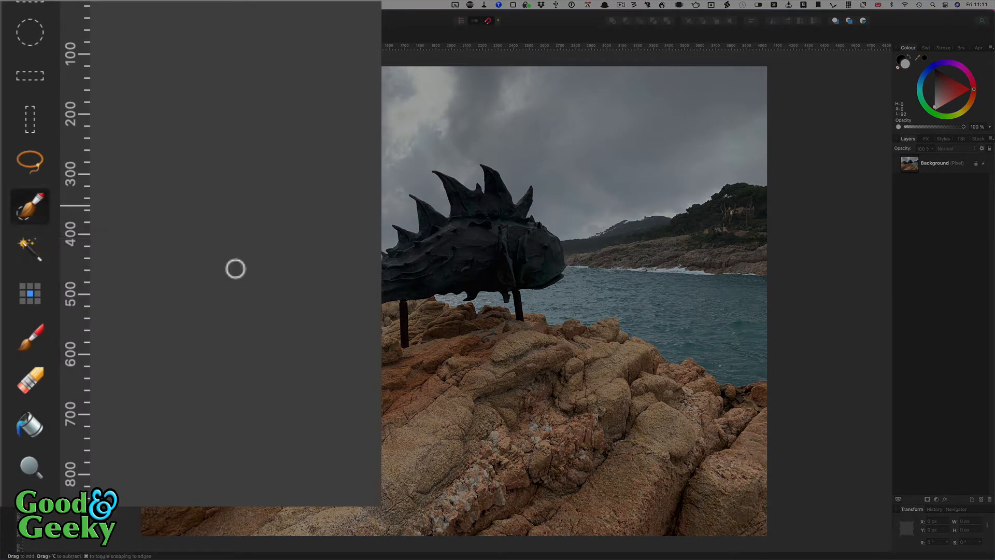
pyautogui.scroll(5, 296, 244)
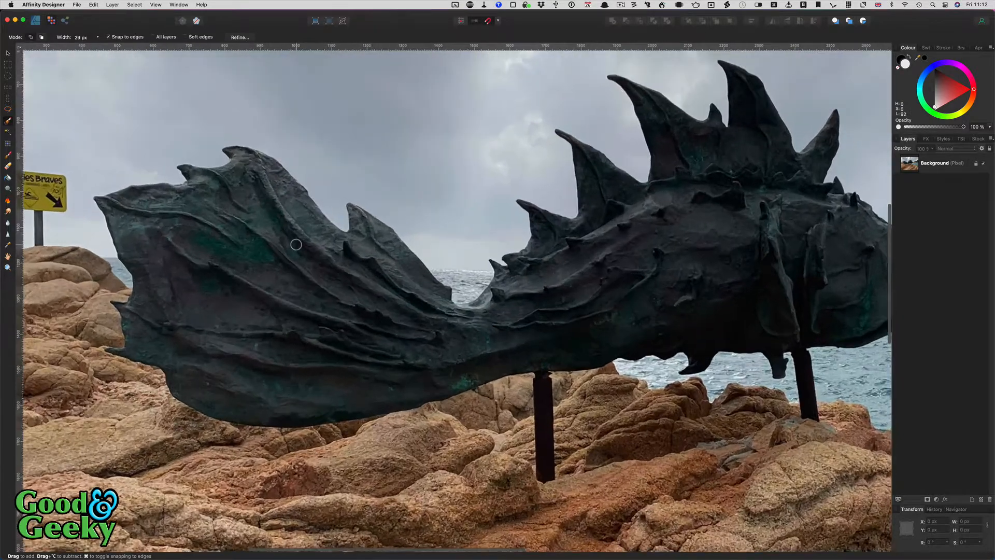
pyautogui.scroll(-1, 296, 244)
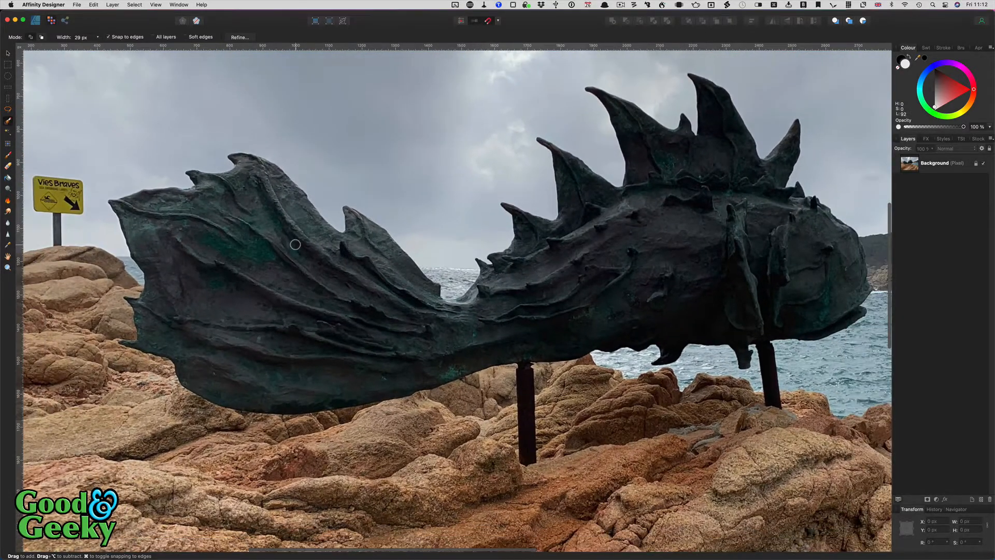
pyautogui.moveTo(220, 240)
pyautogui.mouseDown()
pyautogui.moveTo(255, 275)
pyautogui.moveTo(237, 281)
pyautogui.moveTo(207, 261)
pyautogui.moveTo(186, 283)
pyautogui.moveTo(211, 319)
pyautogui.moveTo(283, 323)
pyautogui.mouseUp()
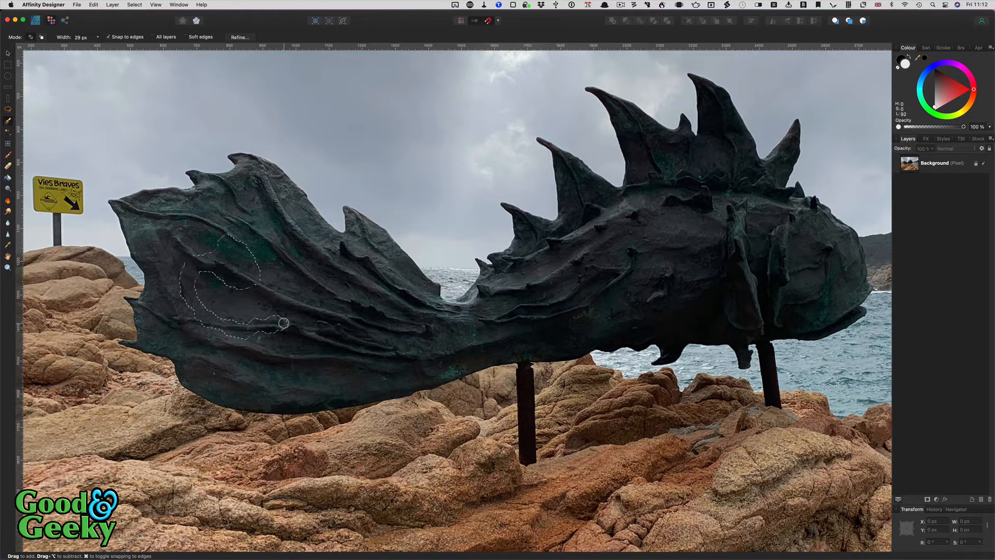
# Enlarge the Selection Brush to 137 px and extend the selection across the sculpture's tail, body and head
pyautogui.press(']')
pyautogui.press(']')
pyautogui.press(']')
pyautogui.press(']')
pyautogui.press(']')
pyautogui.press(']')
pyautogui.press(']')
pyautogui.moveTo(283, 323)
pyautogui.mouseDown()
pyautogui.moveTo(280, 294)
pyautogui.moveTo(252, 286)
pyautogui.moveTo(252, 245)
pyautogui.moveTo(230, 243)
pyautogui.moveTo(350, 323)
pyautogui.moveTo(350, 333)
pyautogui.moveTo(304, 341)
pyautogui.moveTo(474, 330)
pyautogui.moveTo(539, 301)
pyautogui.moveTo(610, 288)
pyautogui.mouseUp()
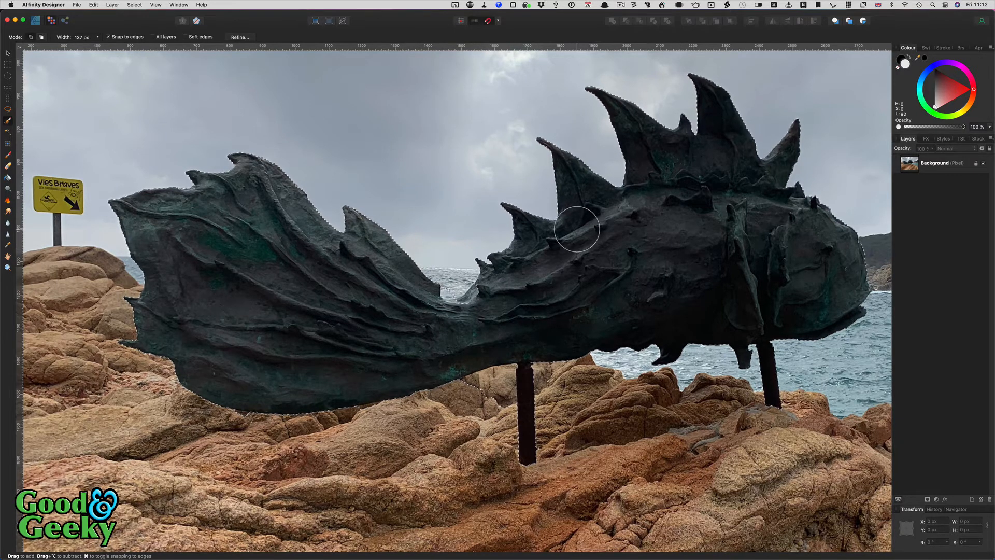
# Reduce the Selection Brush width and correct the selection edges in the dip behind the tail and around the support post
pyautogui.press('[')
pyautogui.press('[')
pyautogui.press('[')
pyautogui.press('[')
pyautogui.press('[')
pyautogui.press('[')
pyautogui.press('[')
pyautogui.press('[')
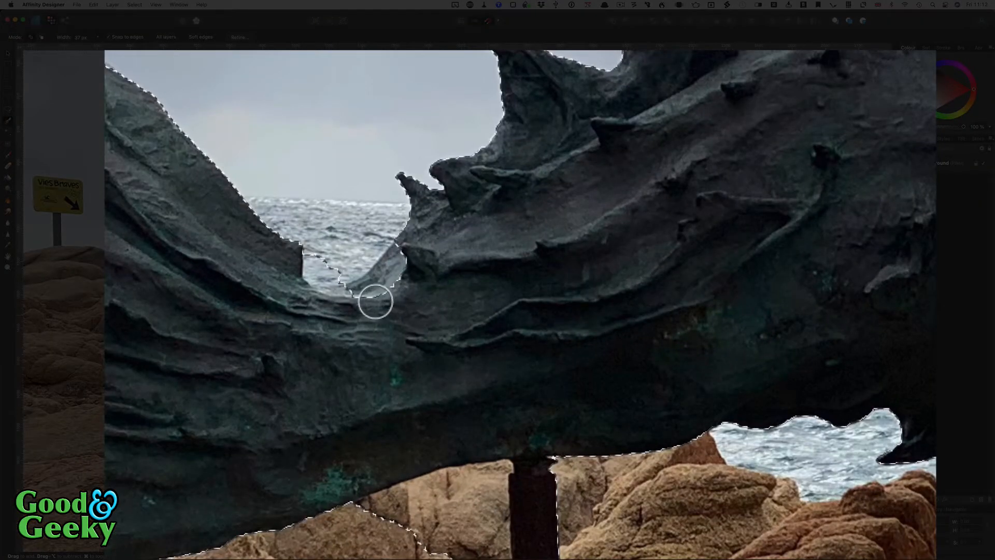
pyautogui.moveTo(373, 300); pyautogui.dragTo(403, 274)
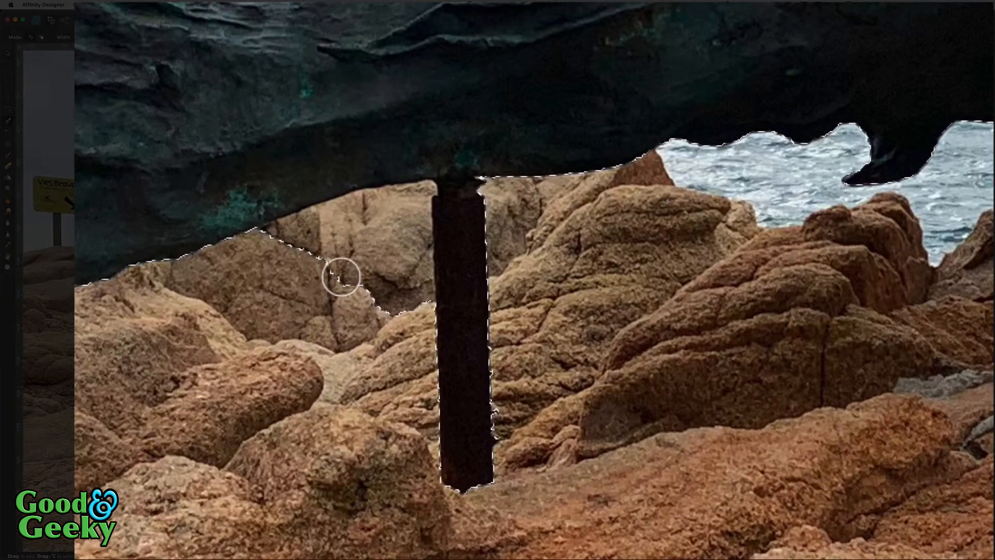
pyautogui.moveTo(351, 273); pyautogui.dragTo(377, 259)
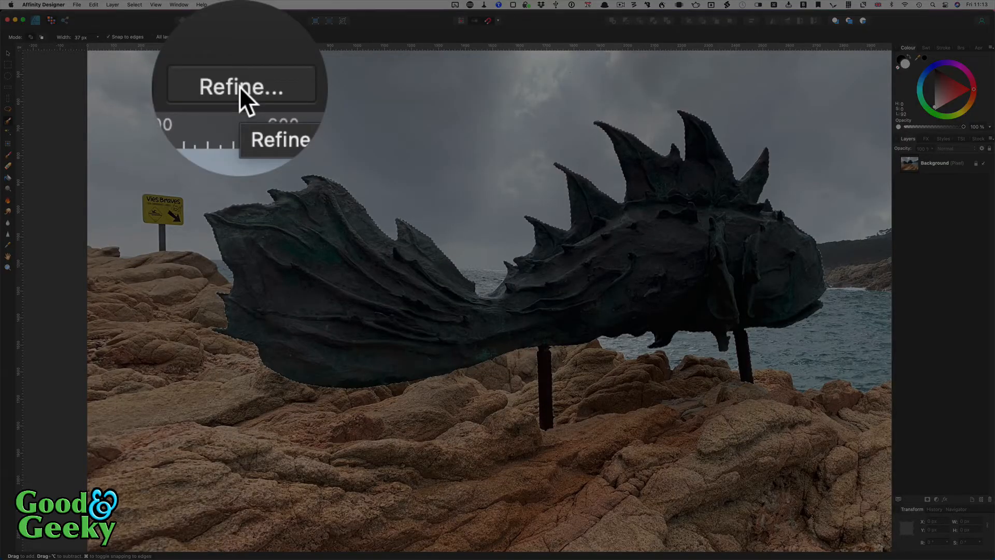
# Refine the sculpture selection with matte edges and 10% border width, undo the trial matte stroke, and apply with Selection as output
pyautogui.click(239, 37)
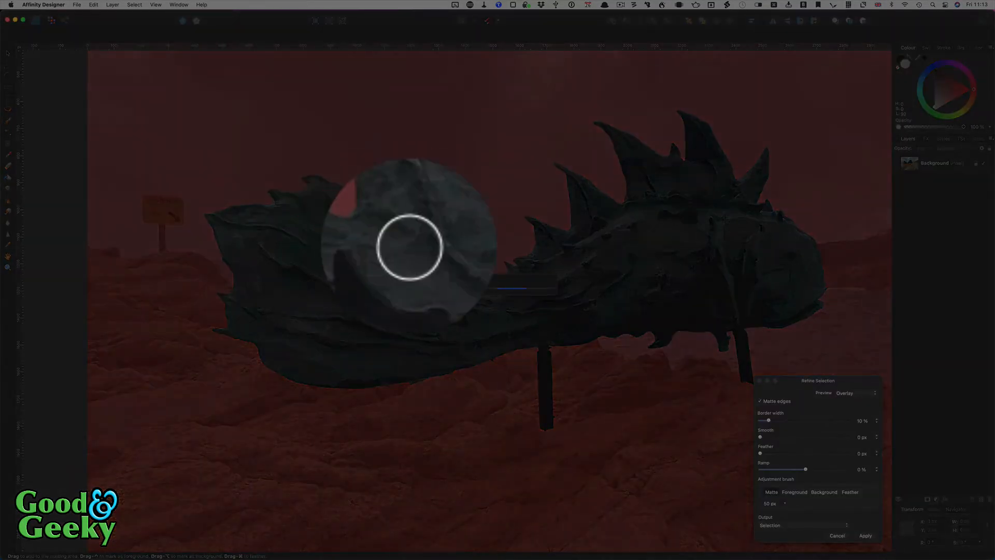
pyautogui.scroll(6, 409, 246)
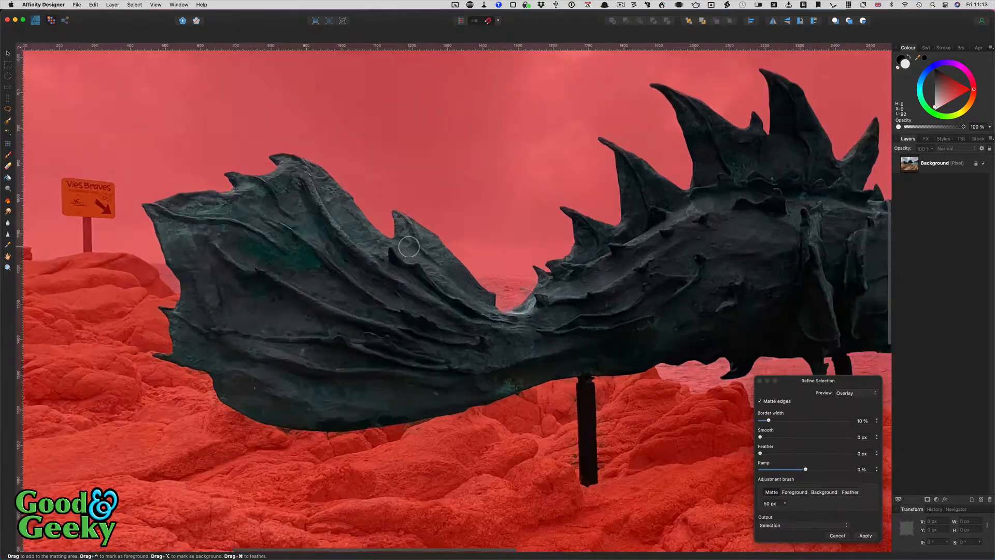
pyautogui.hscroll(5, 409, 247)
pyautogui.scroll(-2, 409, 247)
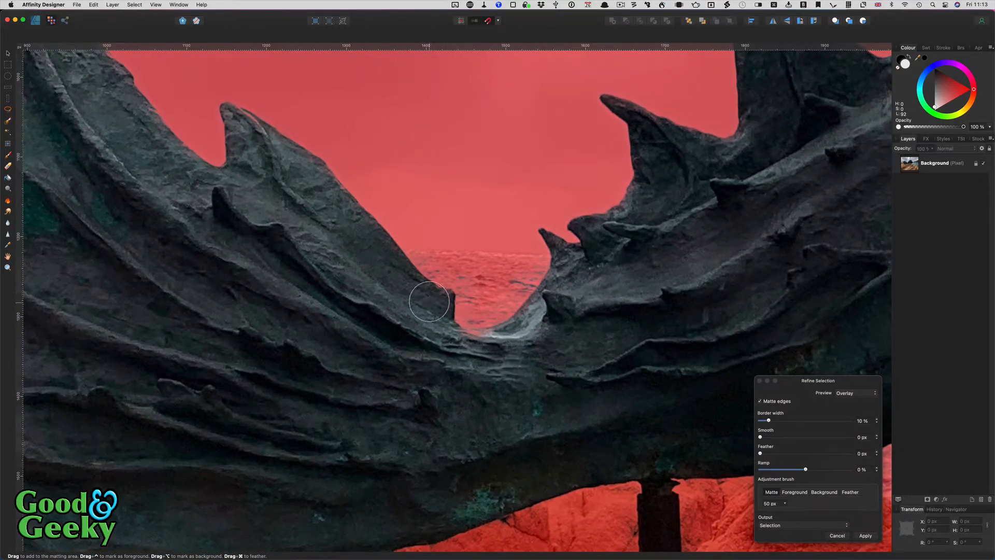
pyautogui.moveTo(438, 278)
pyautogui.mouseDown()
pyautogui.moveTo(462, 329)
pyautogui.moveTo(483, 328)
pyautogui.moveTo(519, 307)
pyautogui.moveTo(542, 263)
pyautogui.moveTo(541, 239)
pyautogui.moveTo(572, 229)
pyautogui.mouseUp()
pyautogui.press('super+z')
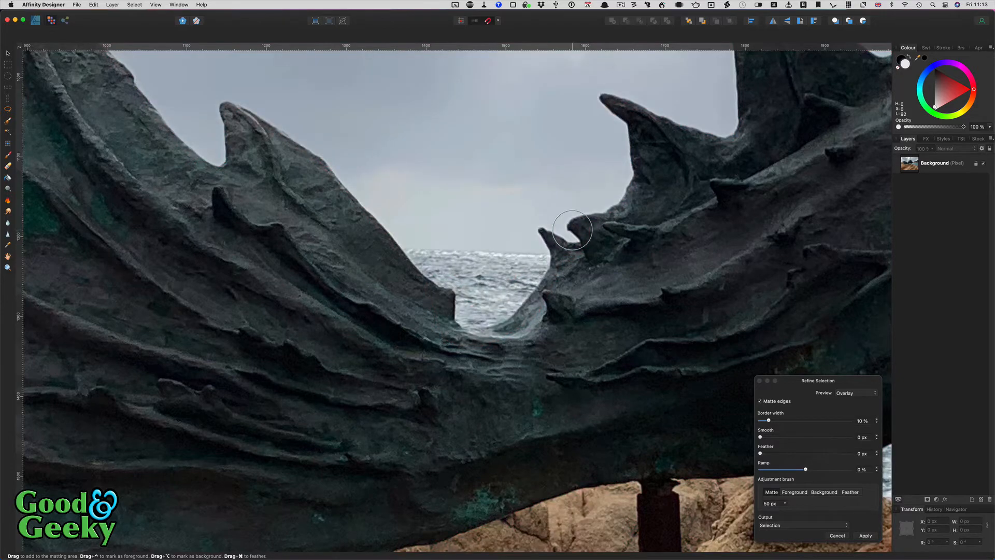
pyautogui.scroll(-5, 572, 230)
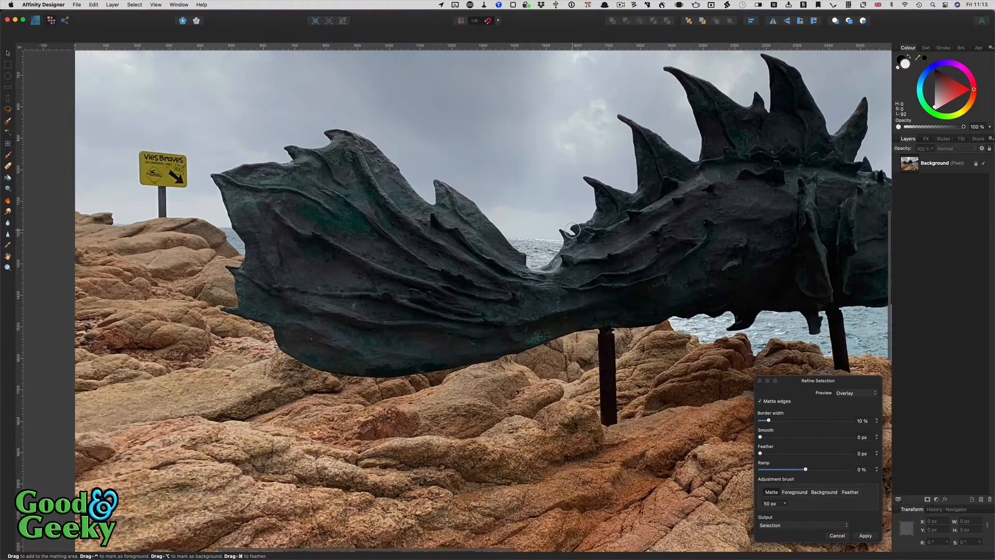
pyautogui.hscroll(5, 539, 265)
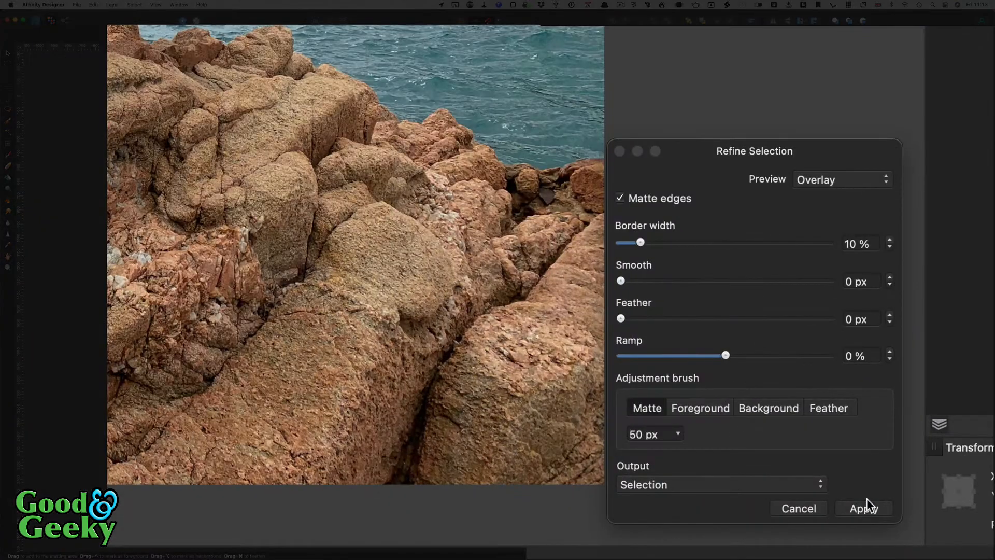
pyautogui.click(864, 508)
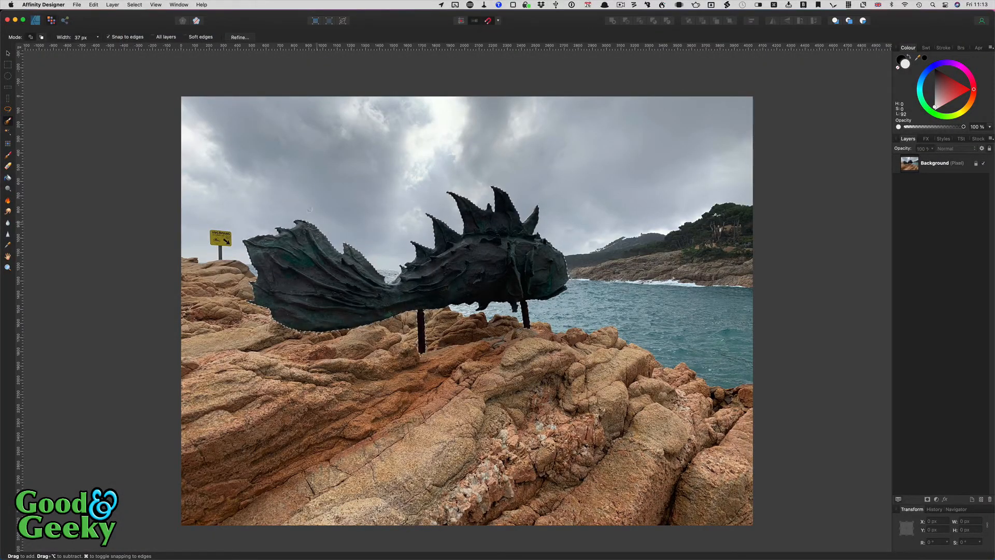
# Invert the pixel selection and erase the background around the sculpture with the Erase Brush enlarged to 2543.8 px
pyautogui.click(134, 6)
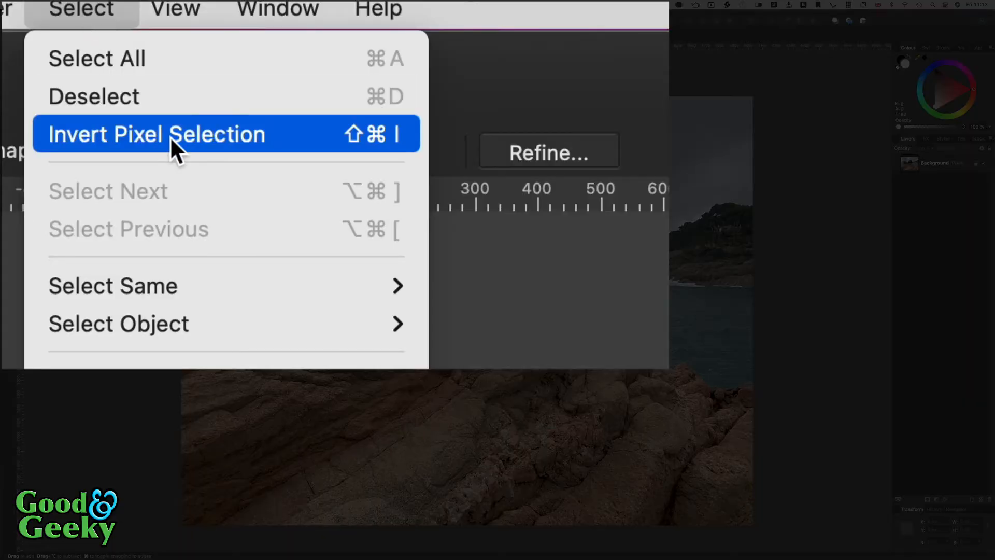
pyautogui.click(170, 136)
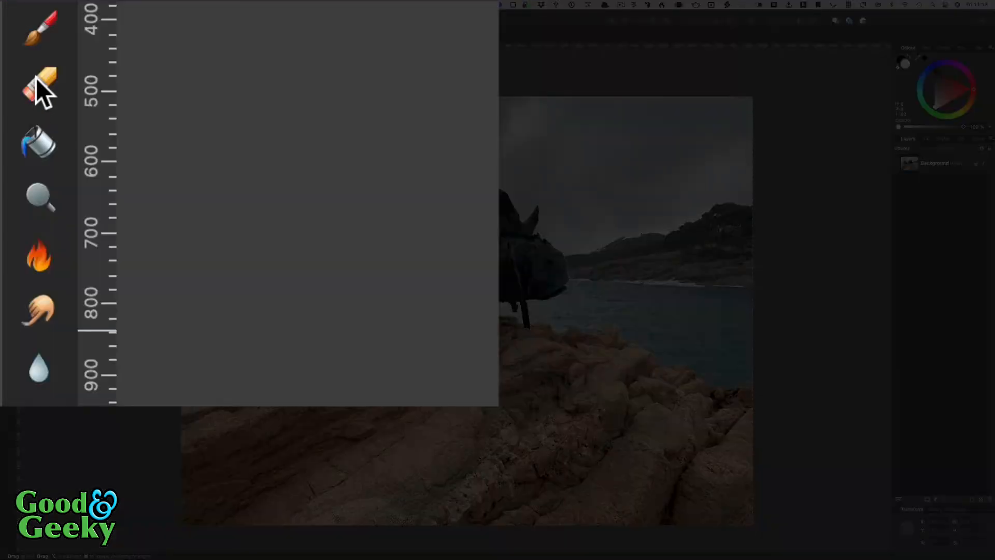
pyautogui.click(8, 166)
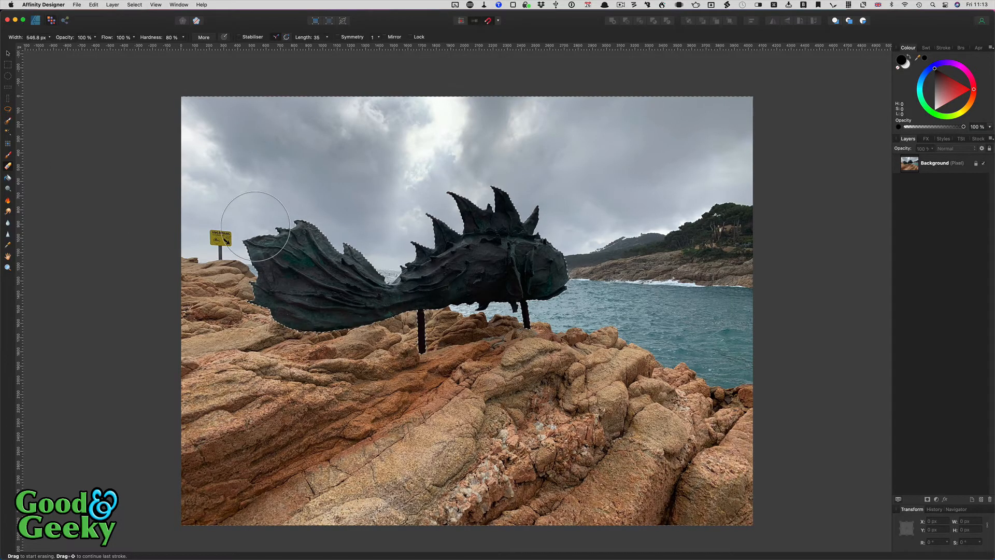
pyautogui.press(']')
pyautogui.press(']')
pyautogui.press(']')
pyautogui.press(']')
pyautogui.press(']')
pyautogui.press(']')
pyautogui.press(']')
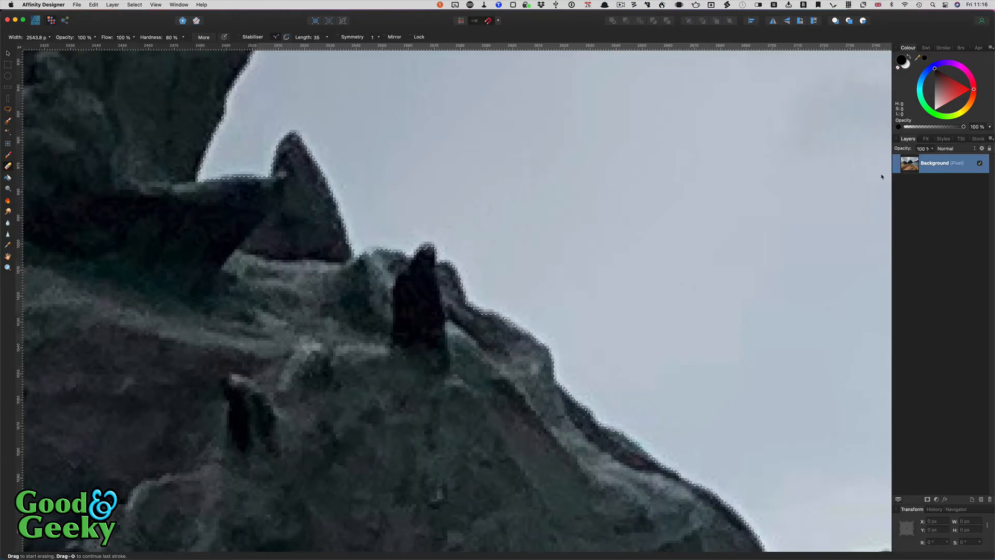
pyautogui.click(644, 222)
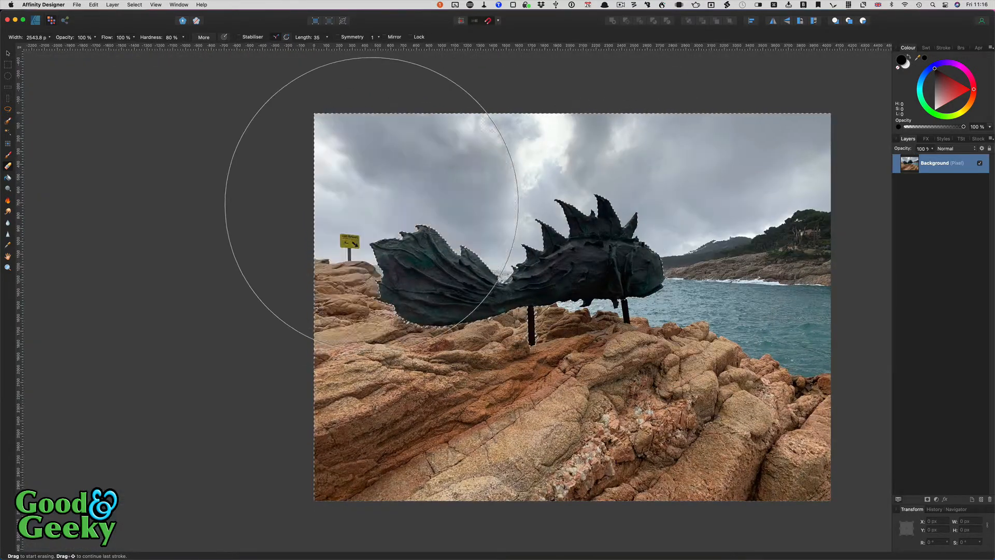
pyautogui.moveTo(367, 166)
pyautogui.mouseDown()
pyautogui.moveTo(344, 411)
pyautogui.moveTo(722, 388)
pyautogui.mouseUp()
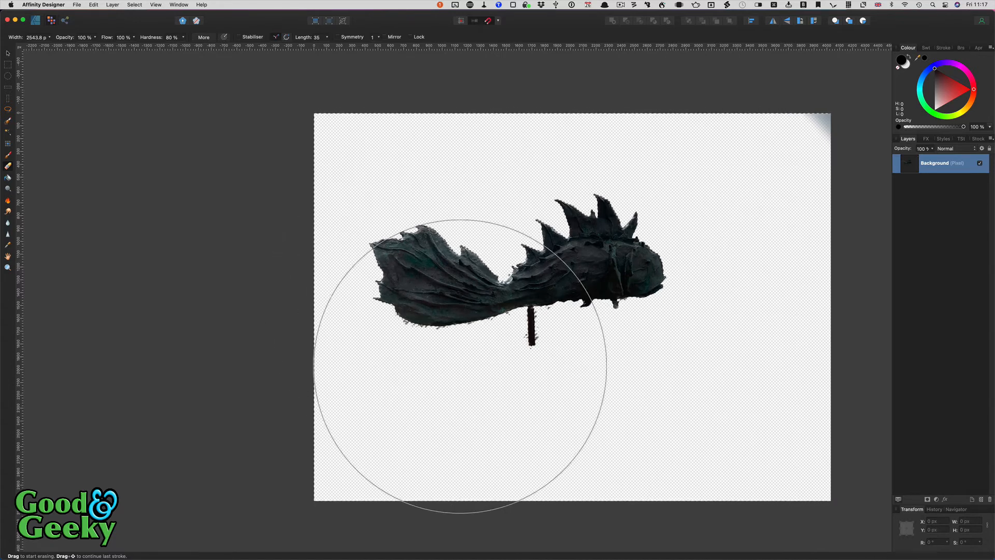
# Invert the pixel selection back to the sculpture and copy the cutout
pyautogui.press('v')
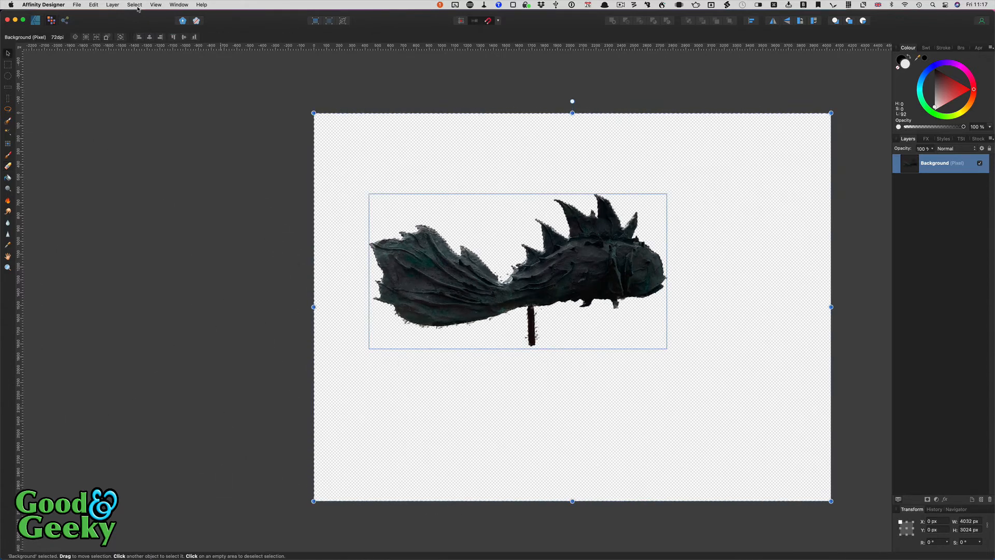
pyautogui.click(136, 5)
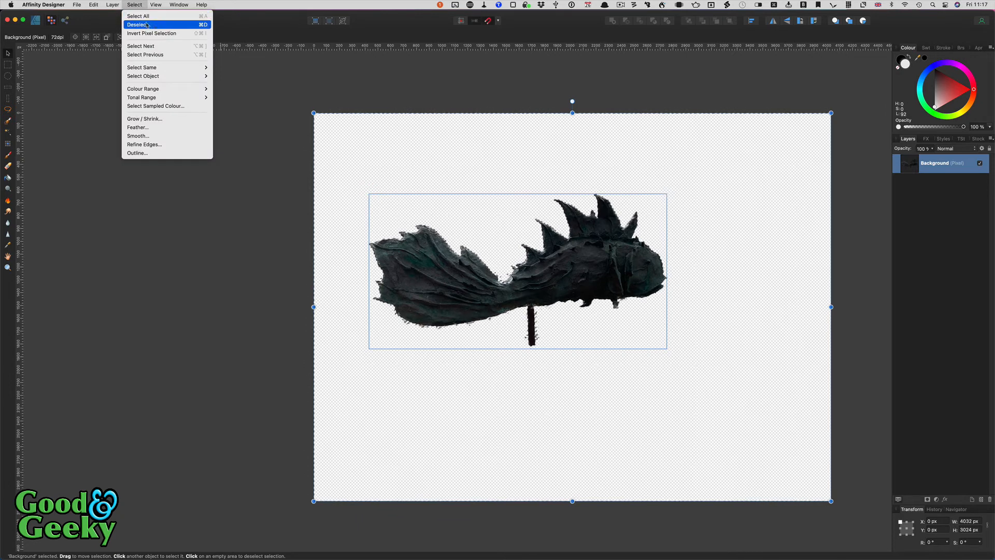
pyautogui.click(167, 35)
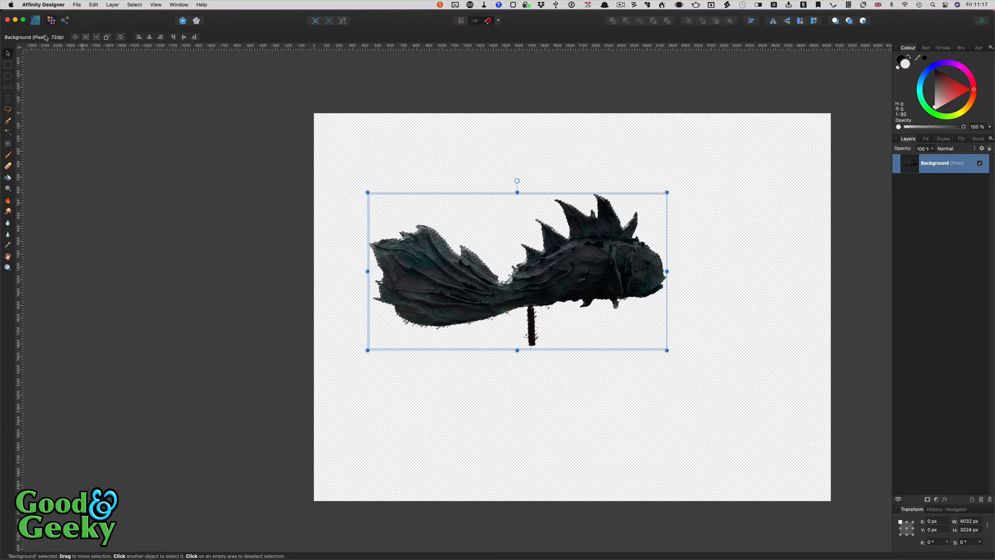
pyautogui.click(93, 5)
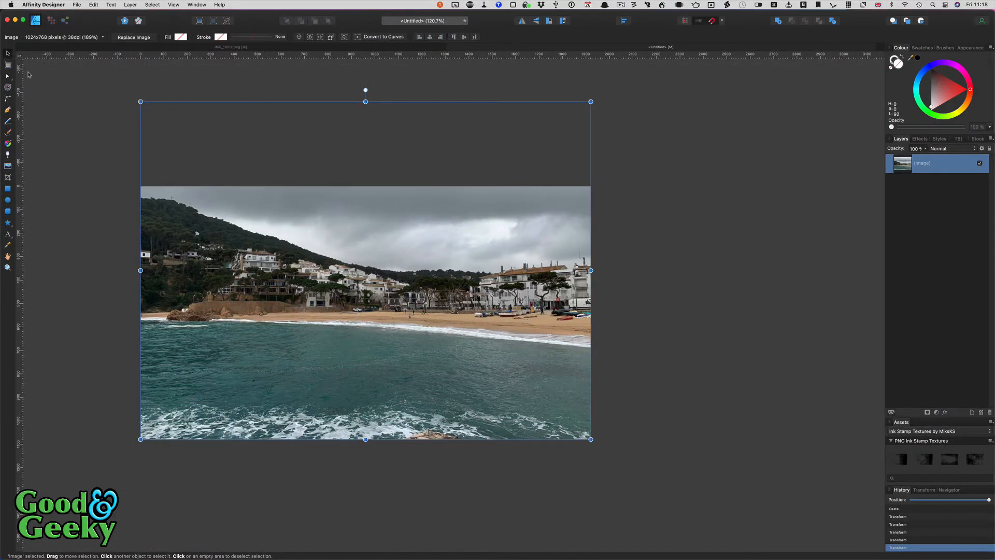
# Deselect the beach image in the other document and paste the copied sculpture above it
pyautogui.click(125, 232)
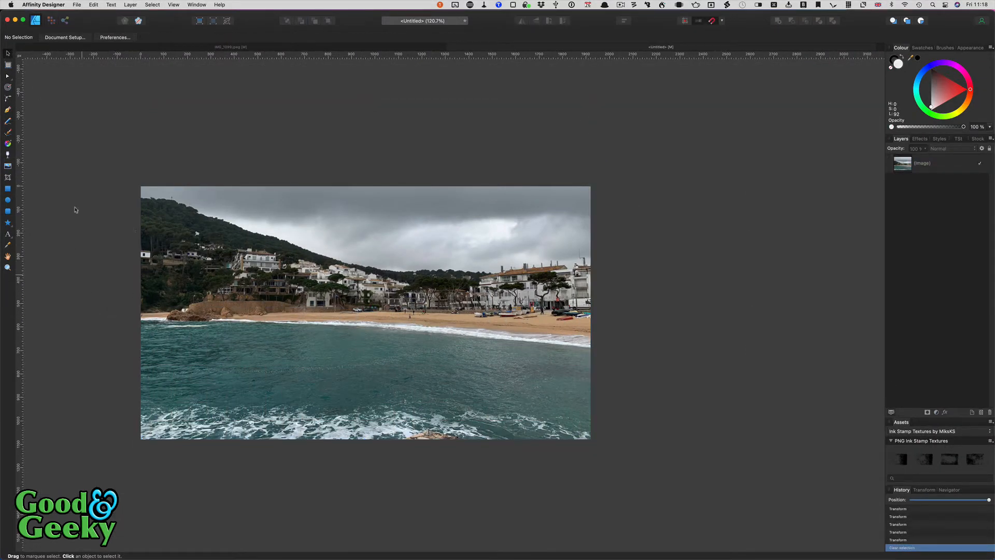
pyautogui.click(93, 4)
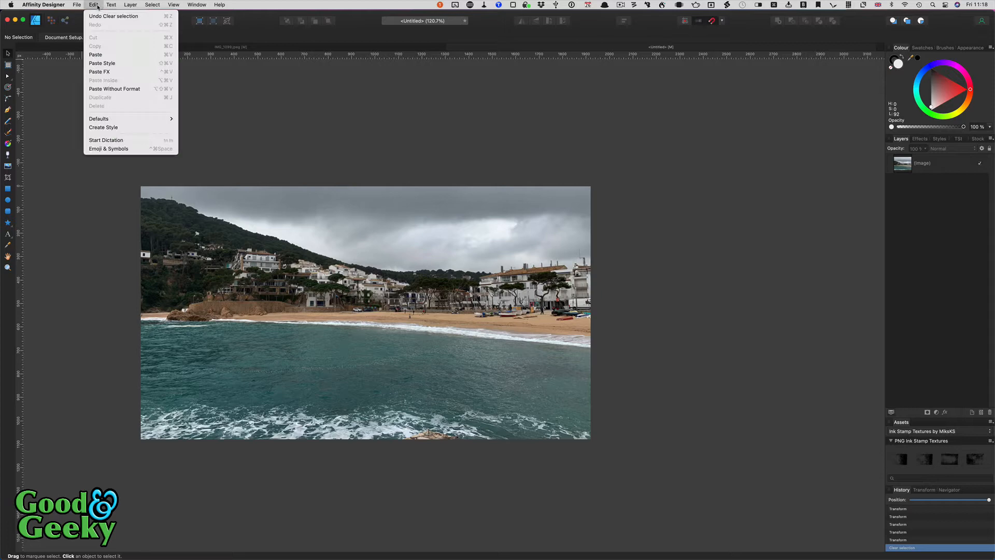
pyautogui.click(117, 55)
# Scale the pasted sculpture to about 987 px wide, place it over the sea, and rotate it 11.6° so its head rises
pyautogui.moveTo(453, 478); pyautogui.dragTo(254, 330)
pyautogui.moveTo(588, 186); pyautogui.dragTo(344, 312)
pyautogui.moveTo(233, 389); pyautogui.dragTo(374, 353)
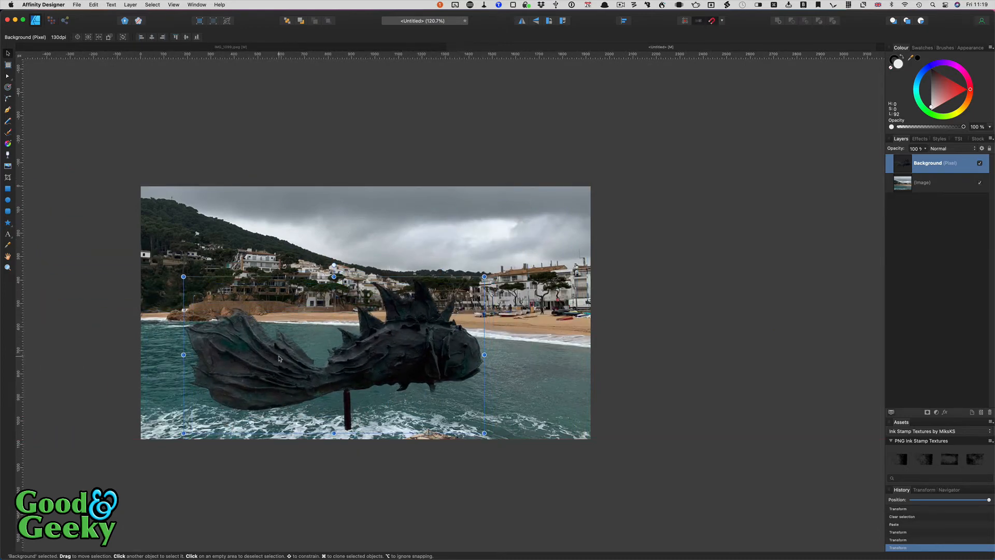
pyautogui.moveTo(484, 276); pyautogui.dragTo(415, 312)
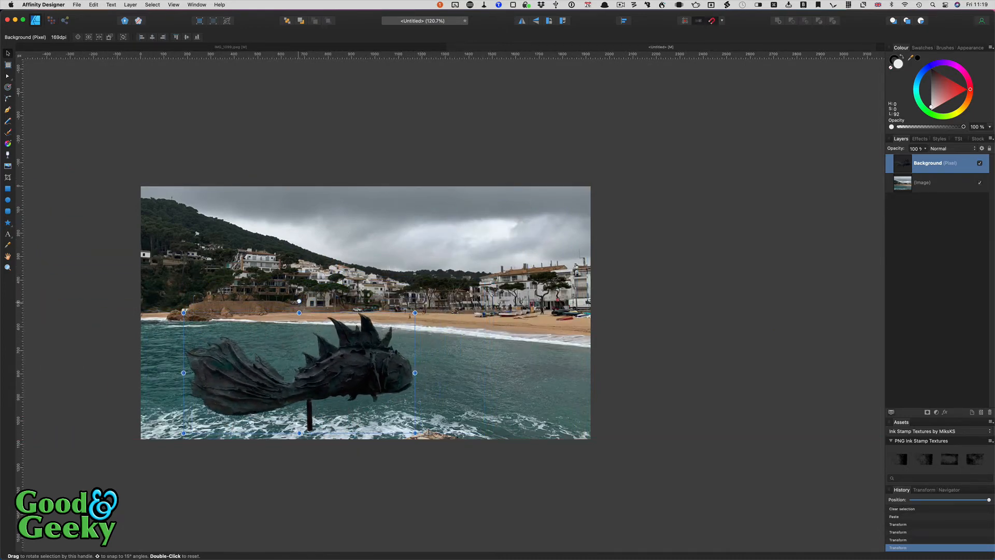
pyautogui.moveTo(299, 302); pyautogui.dragTo(284, 302)
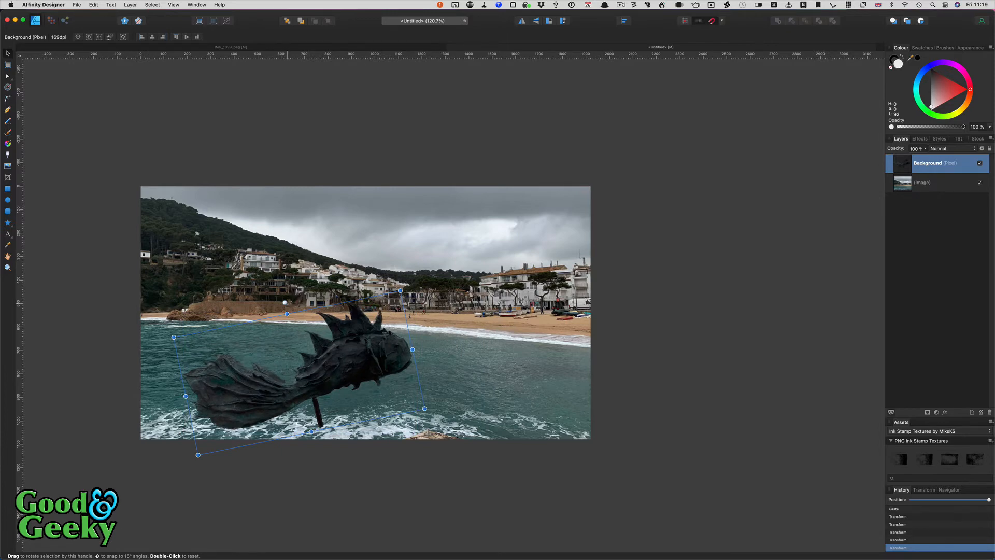
# Switch to pixel editing on the sculpture layer and reduce the Erase Brush width from its oversized setting to 116 px
pyautogui.scroll(5, 354, 375)
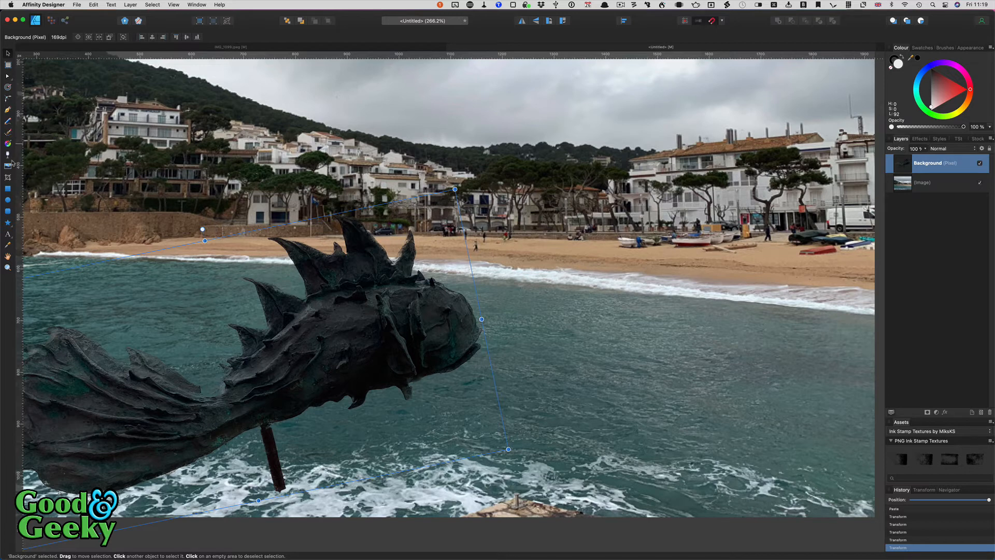
pyautogui.click(51, 23)
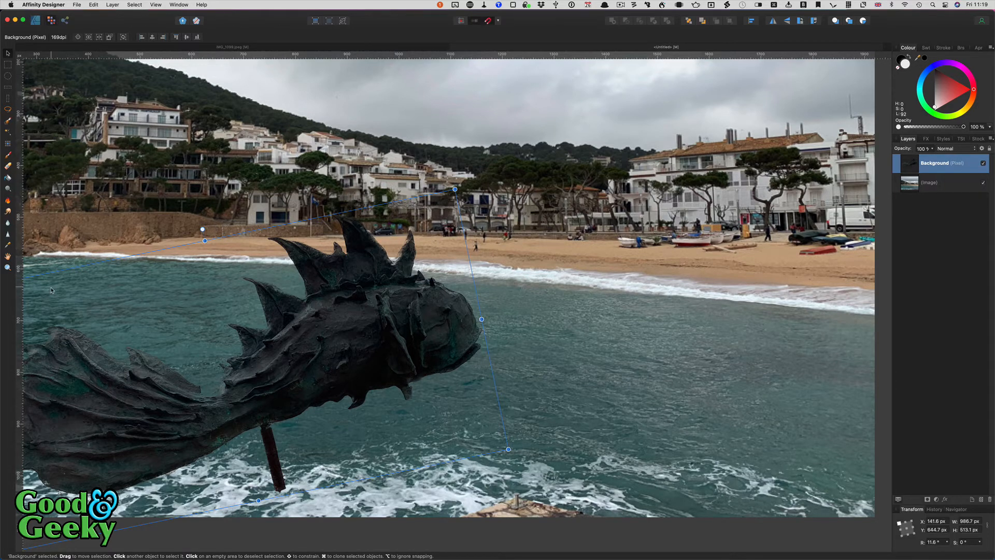
pyautogui.click(7, 168)
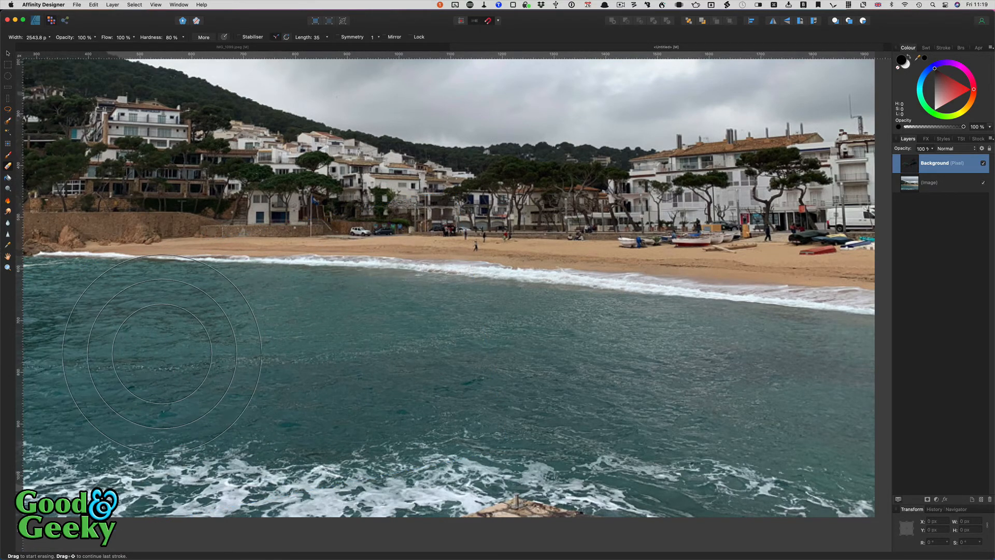
pyautogui.scroll(-5, 182, 346)
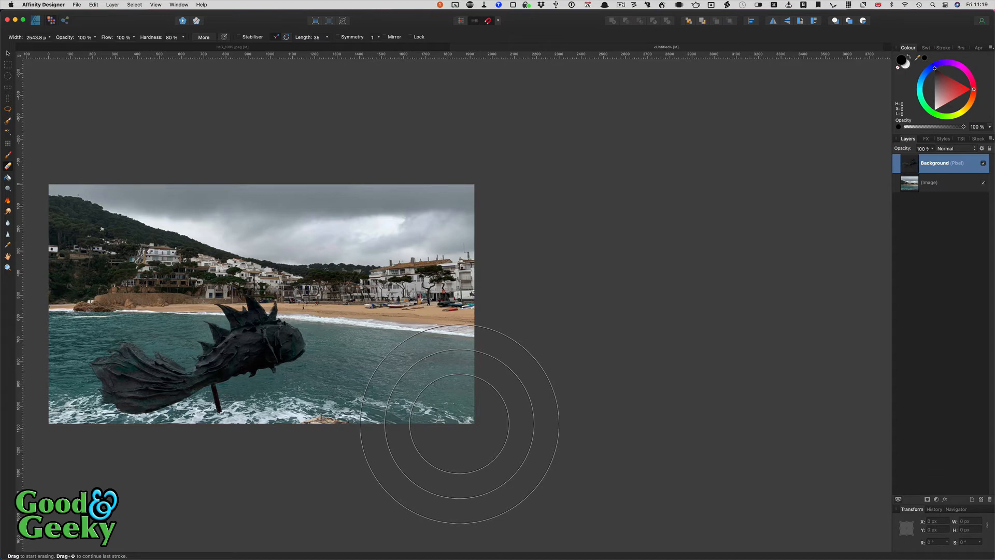
pyautogui.press('[')
pyautogui.press('[')
pyautogui.press('[')
pyautogui.press('[')
pyautogui.press('[')
pyautogui.press('[')
pyautogui.press('[')
pyautogui.press('[')
pyautogui.press('[')
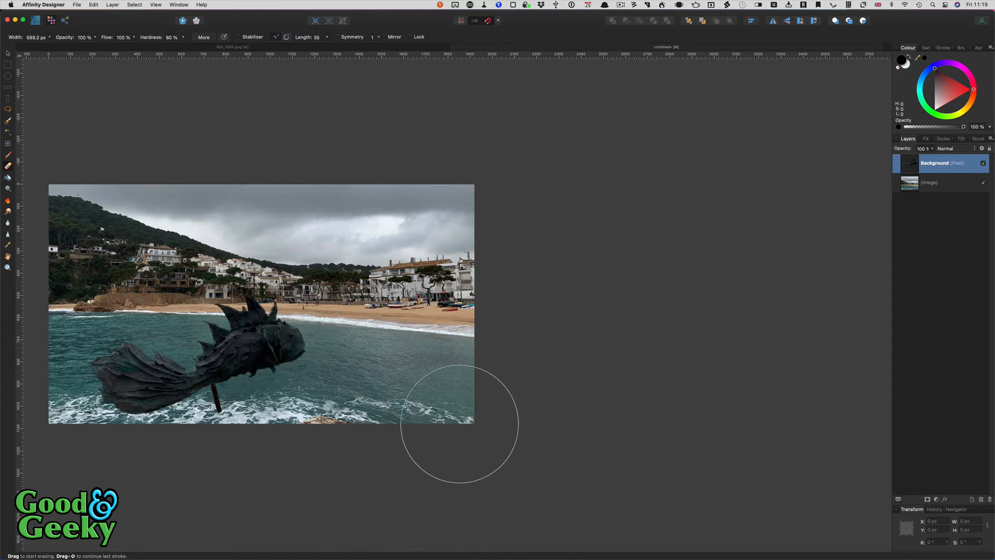
pyautogui.press('[')
pyautogui.press('[')
pyautogui.press('[')
pyautogui.press('[')
pyautogui.press('[')
pyautogui.press('[')
pyautogui.press('[')
pyautogui.press('[')
pyautogui.press('[')
pyautogui.press('[')
pyautogui.press('super+0')
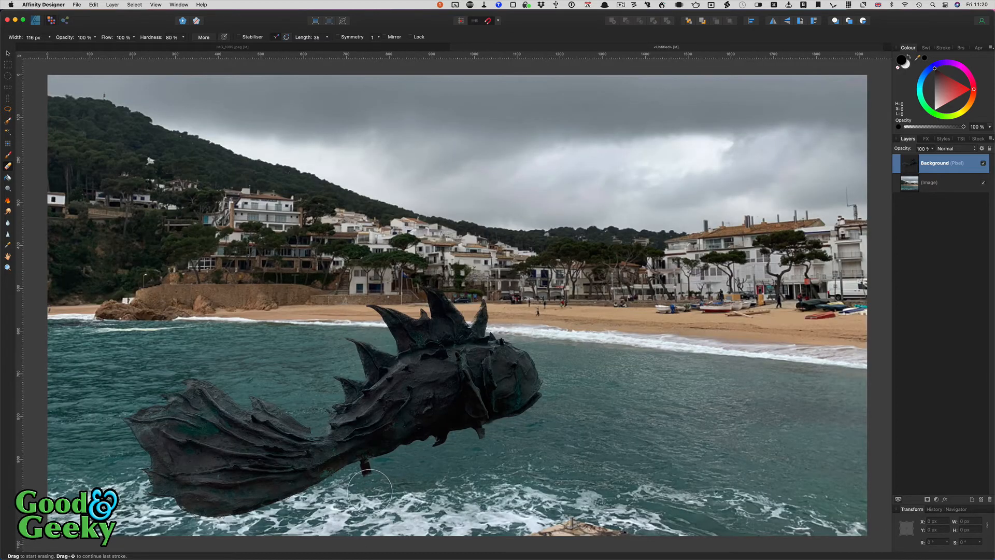
# Erase the support post and the ragged underside of the sculpture so it blends into the water, and deselect the layer
pyautogui.press('[')
pyautogui.press('[')
pyautogui.press('[')
pyautogui.press('[')
pyautogui.press('[')
pyautogui.moveTo(367, 478); pyautogui.dragTo(365, 467)
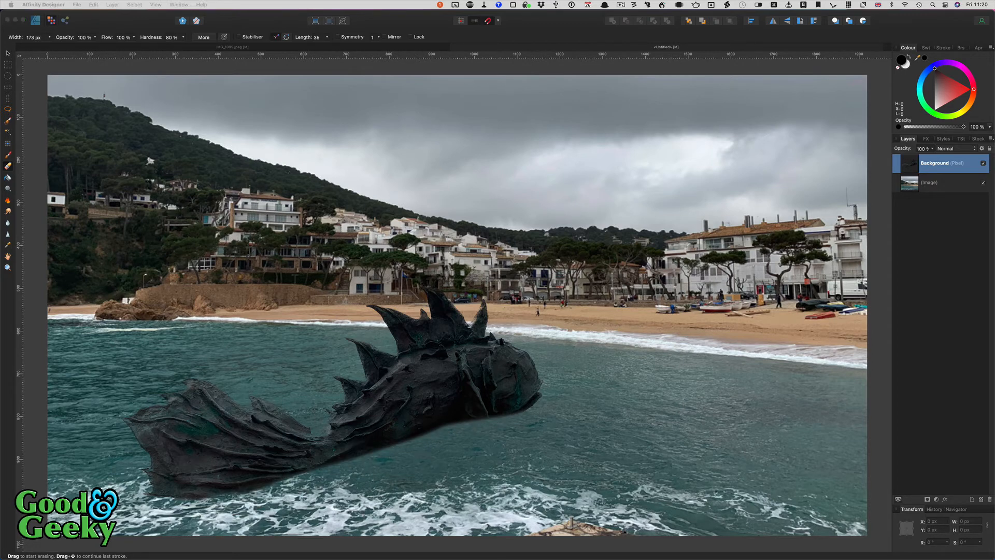
pyautogui.press('v')
pyautogui.click(42, 70)
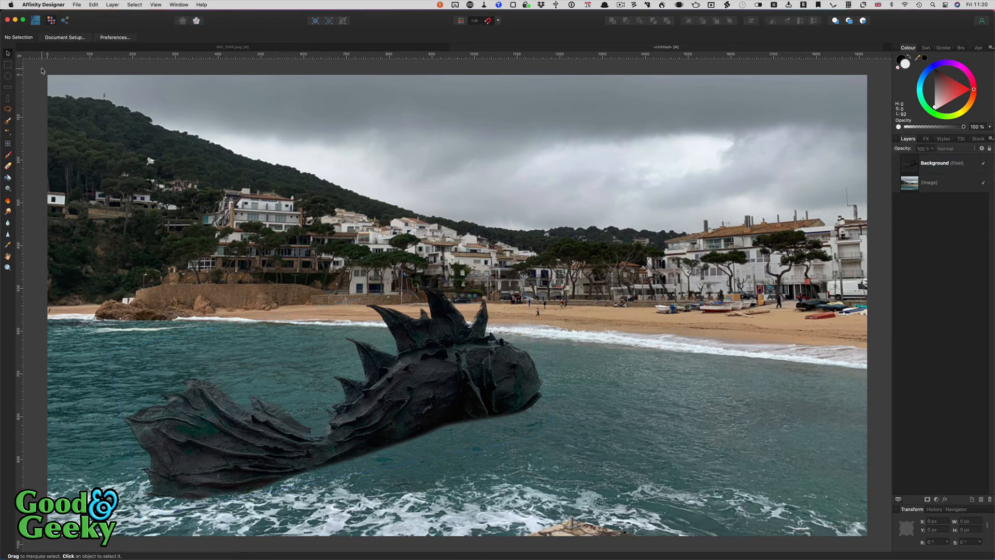